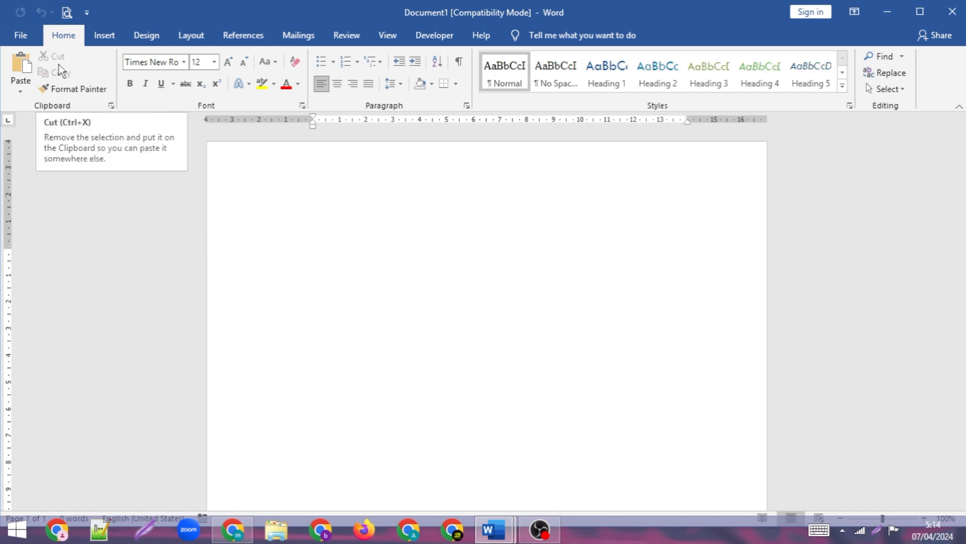
Step: Switch to the Bab 1 document and cut the text from the LEMBAR PERSETUJUAN heading through the end of the Judul entry
left_click(25, 88)
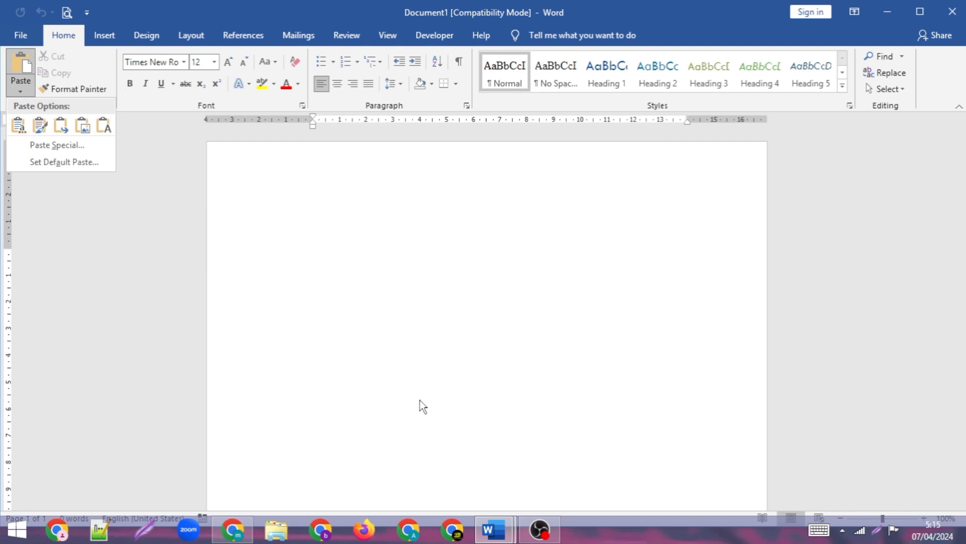
mouse_move(494, 529)
left_click(476, 481)
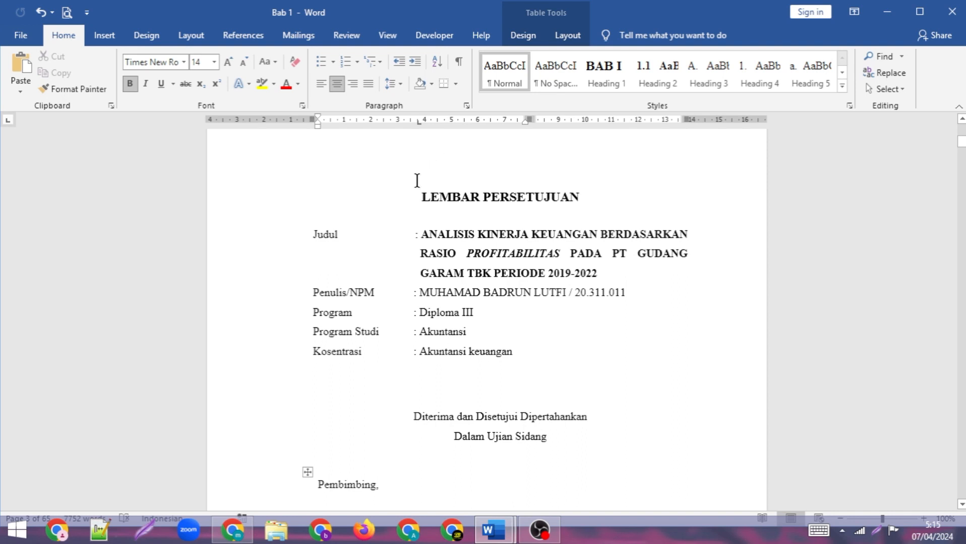
left_click_drag(423, 197, 612, 274)
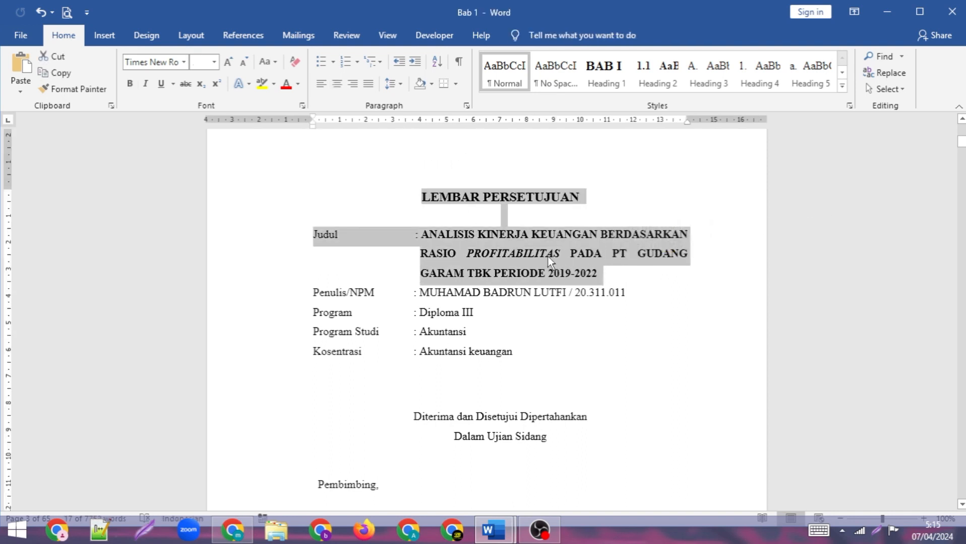
left_click(438, 203)
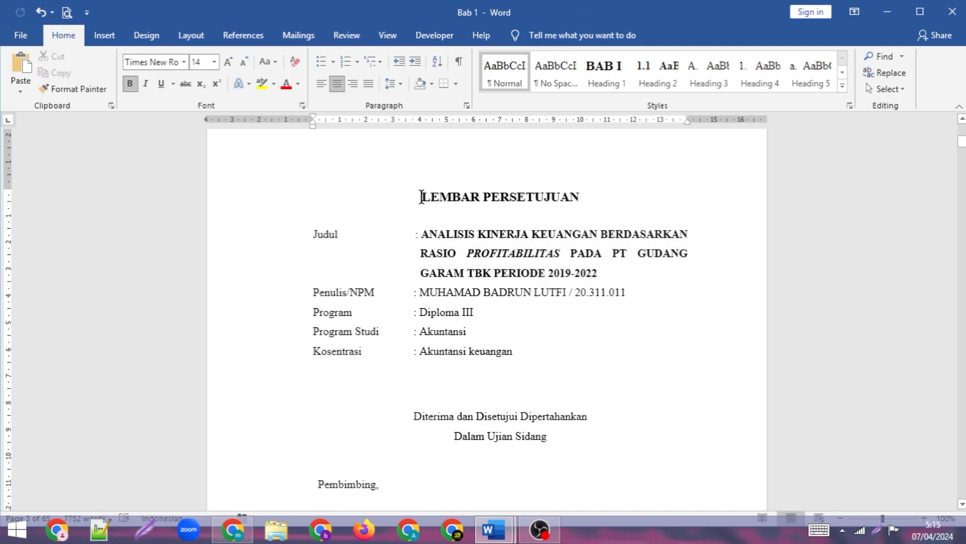
left_click_drag(438, 203, 596, 274)
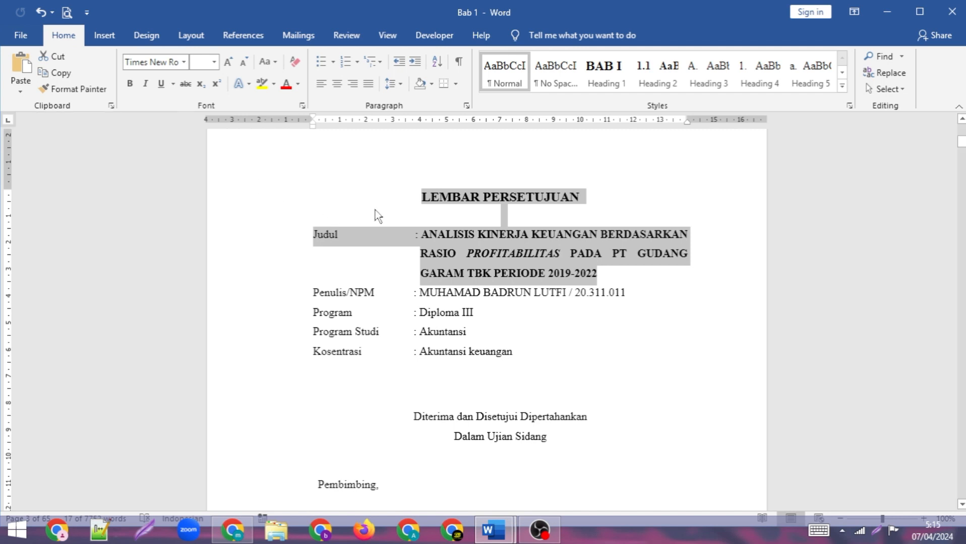
left_click(59, 58)
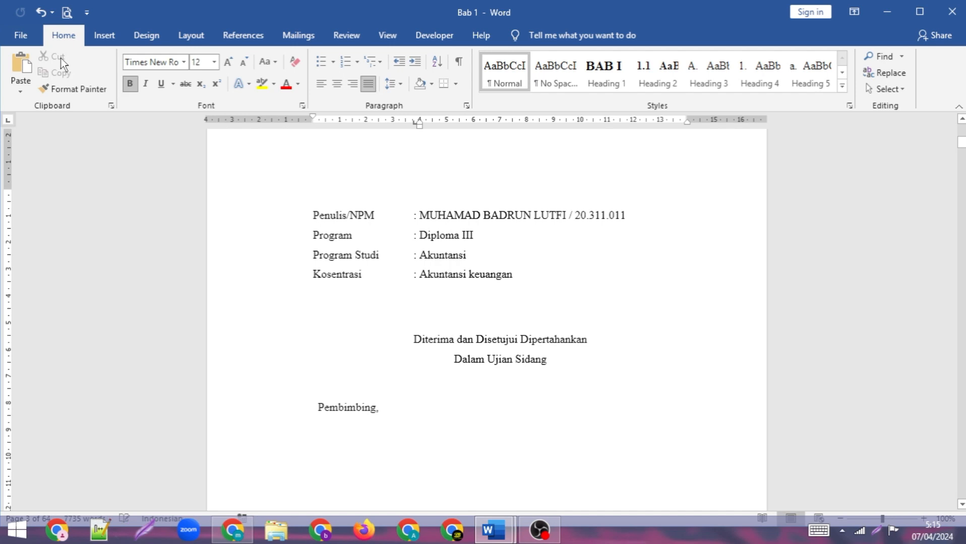
key("ctrl+z")
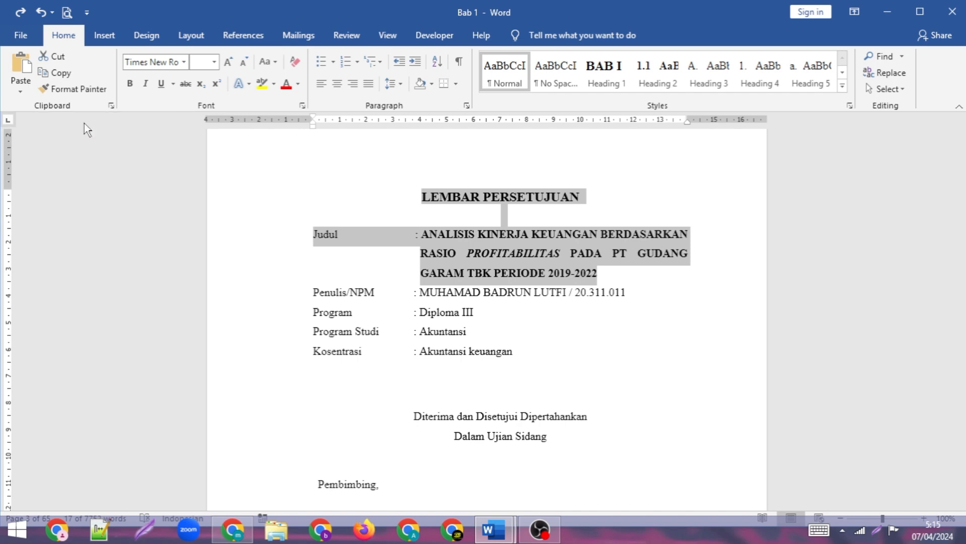
key("ctrl+x")
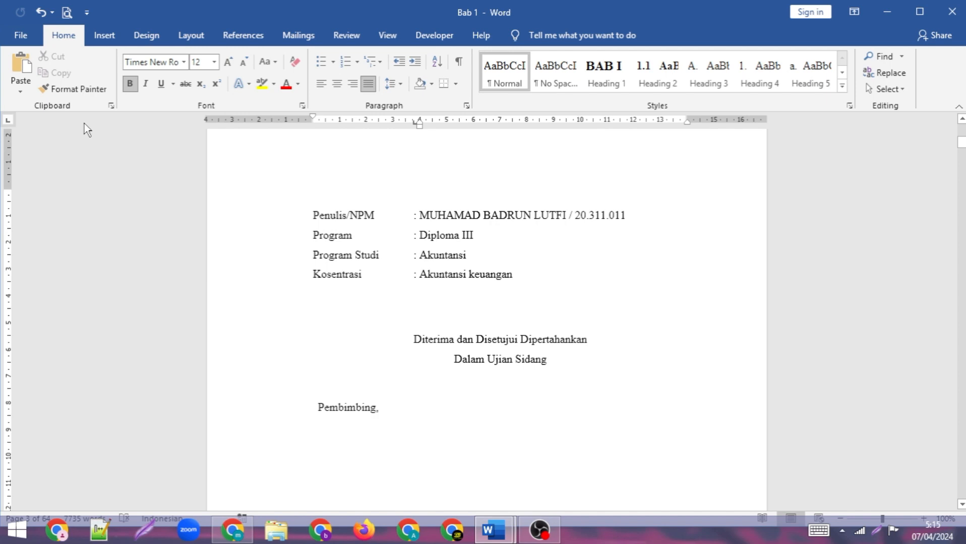
Step: Switch to Document1 and paste the cut heading and Judul text into the blank page with the default paste
mouse_move(496, 532)
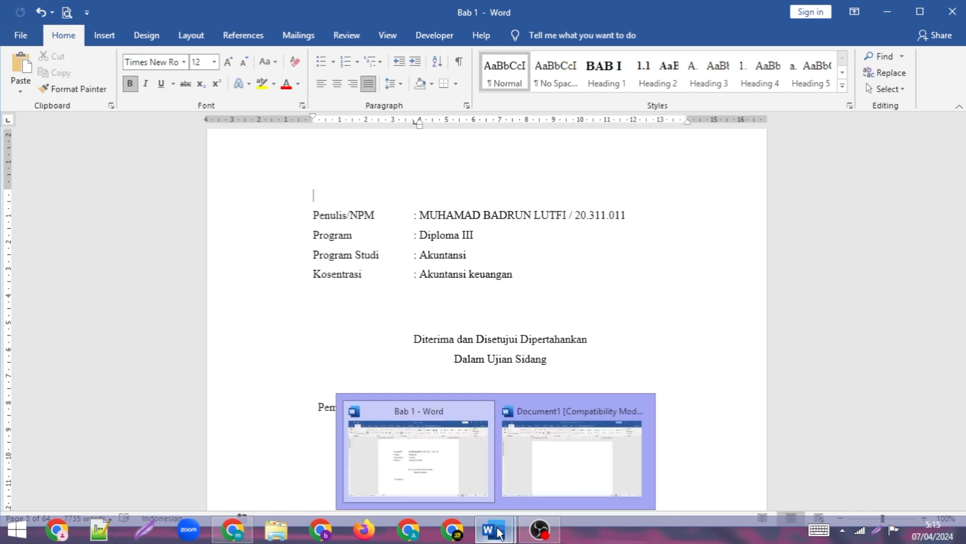
left_click(554, 469)
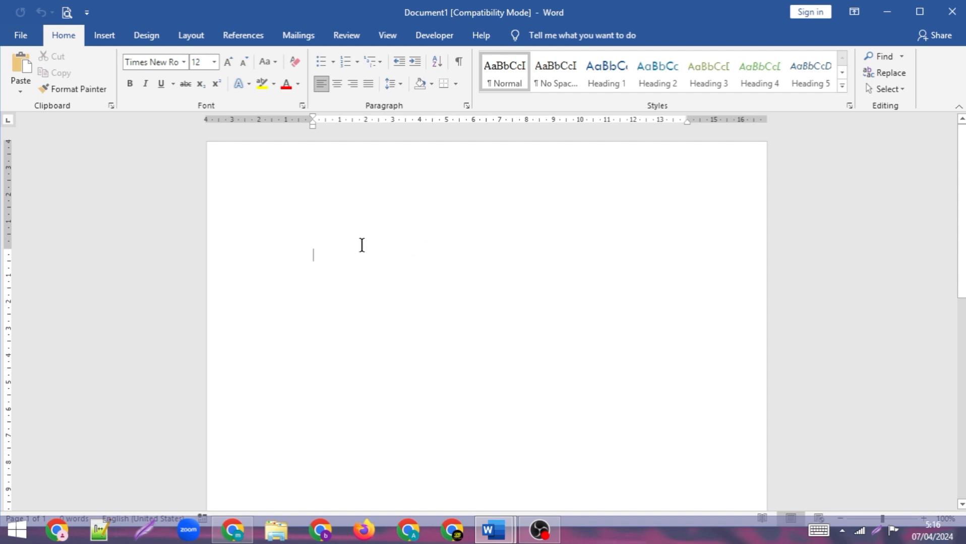
left_click(21, 68)
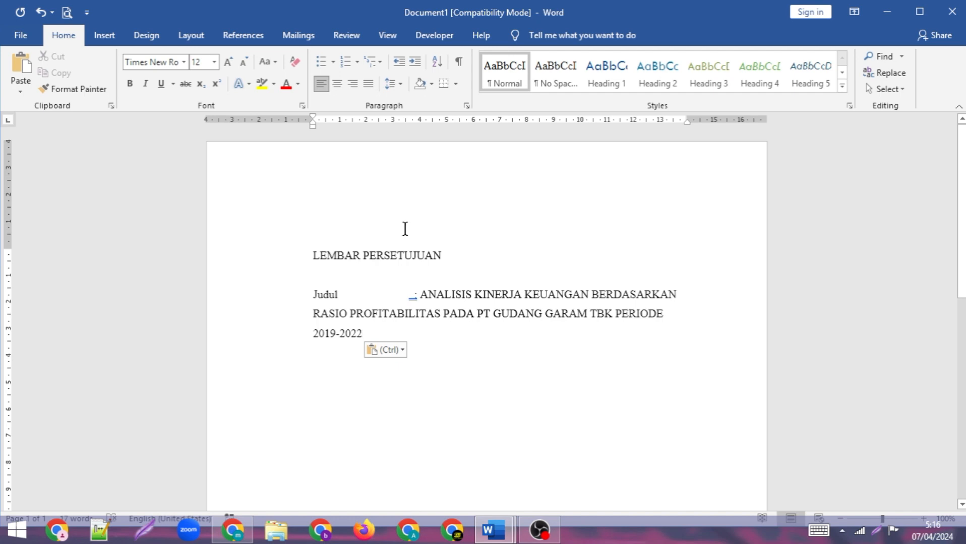
key("ctrl+z")
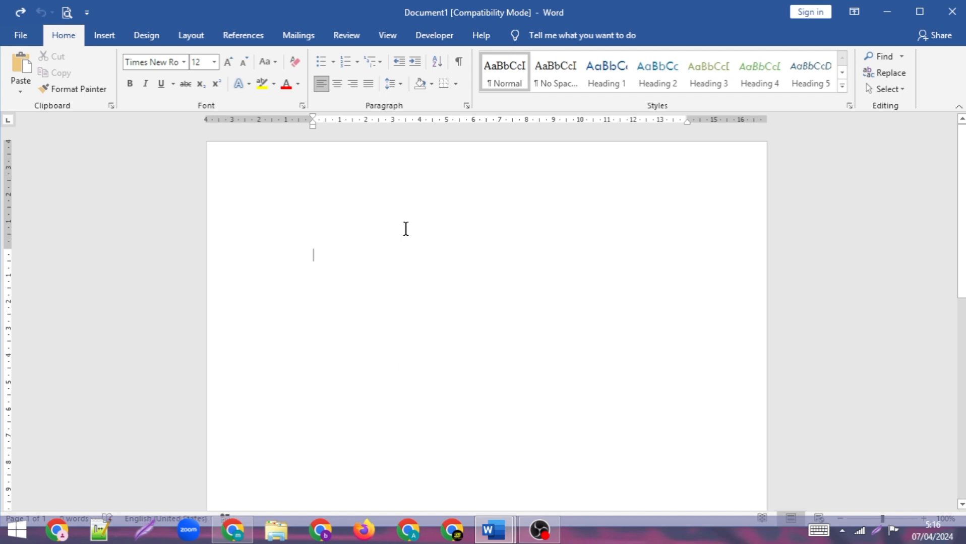
left_click(20, 63)
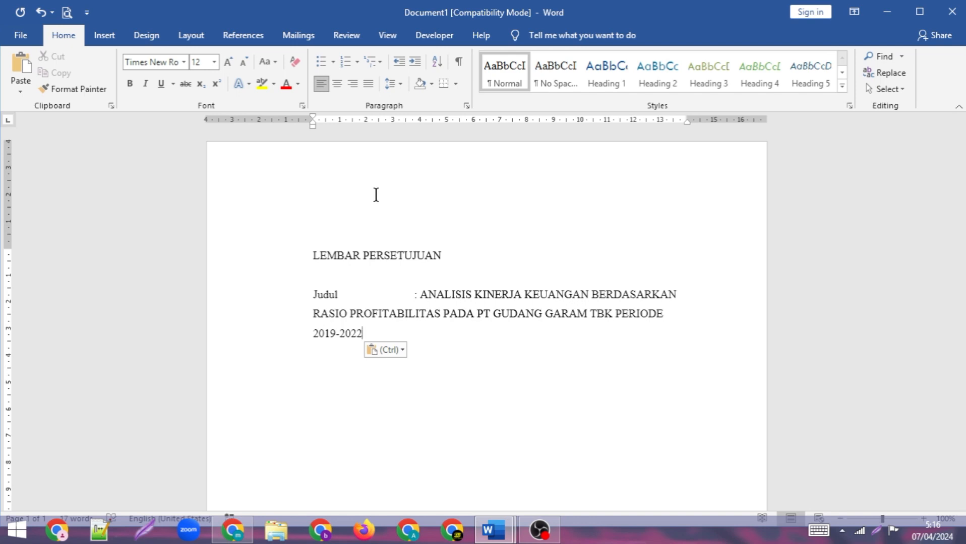
Step: In the Bab 1 document, undo the cut and copy the text from the LEMBAR PERSETUJUAN heading through the end of the Judul entry
mouse_move(499, 526)
left_click(464, 439)
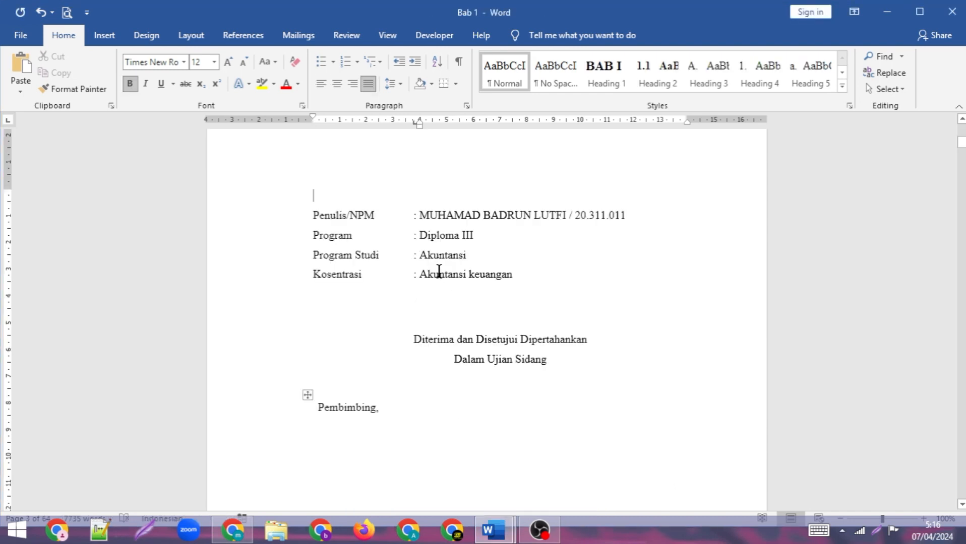
key("ctrl+v")
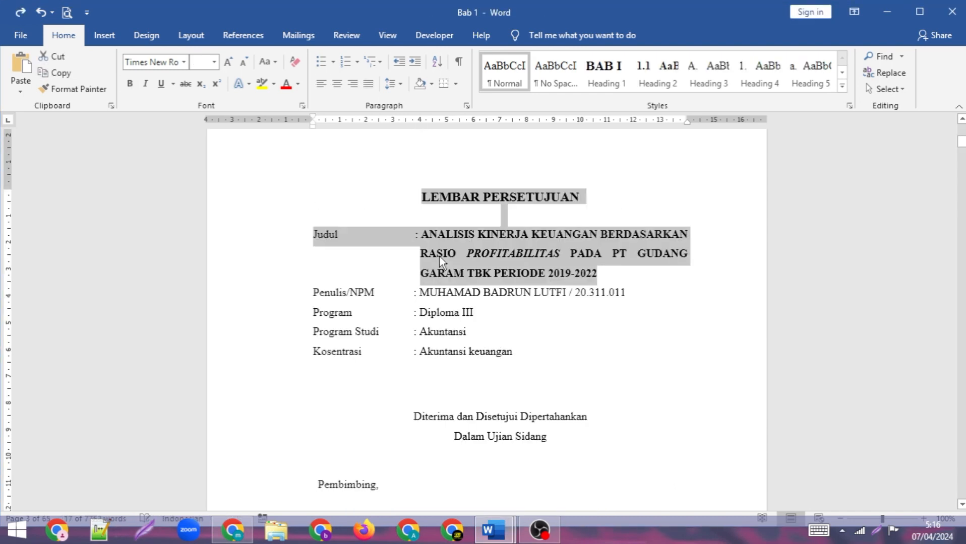
left_click(514, 235)
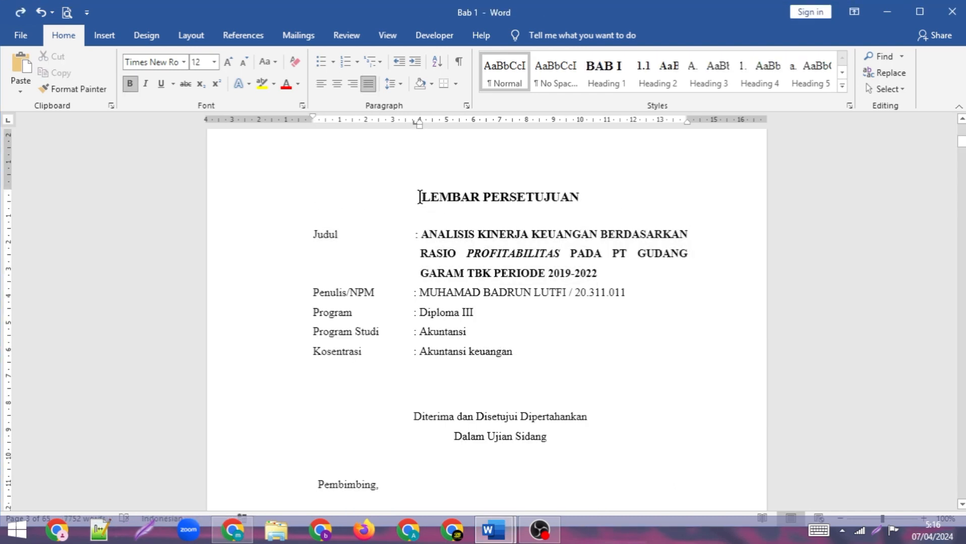
left_click_drag(418, 197, 595, 275)
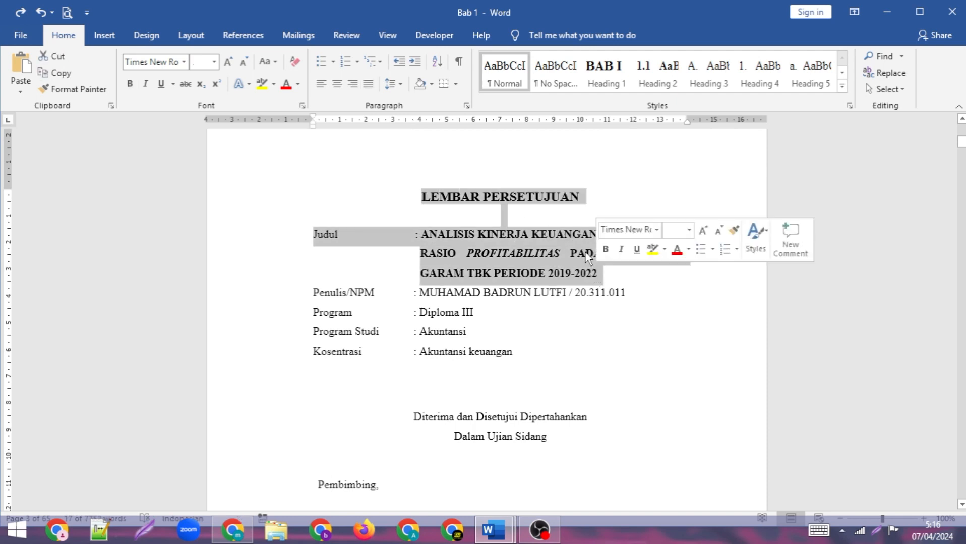
left_click(65, 71)
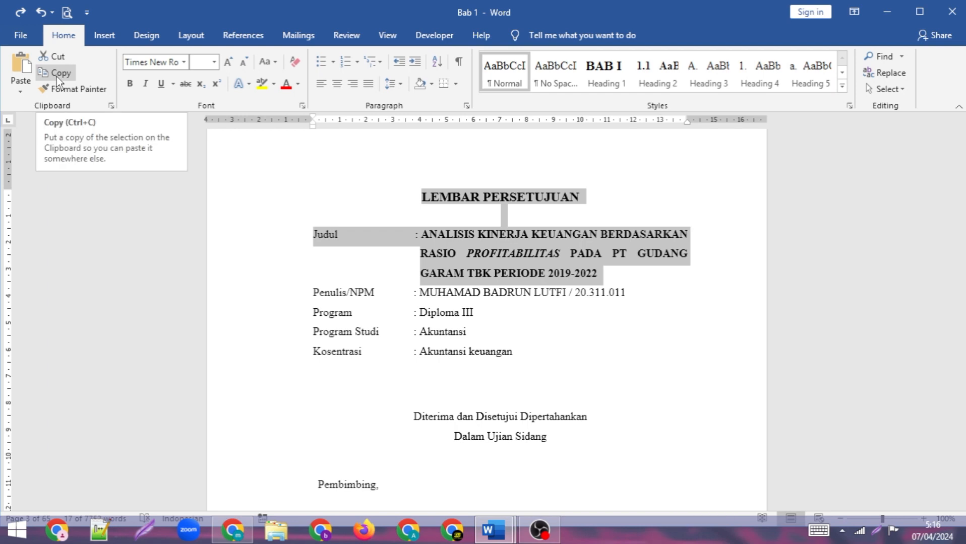
Step: Switch to Document1 and delete all of the previously pasted heading and Judul text
mouse_move(493, 529)
left_click(521, 477)
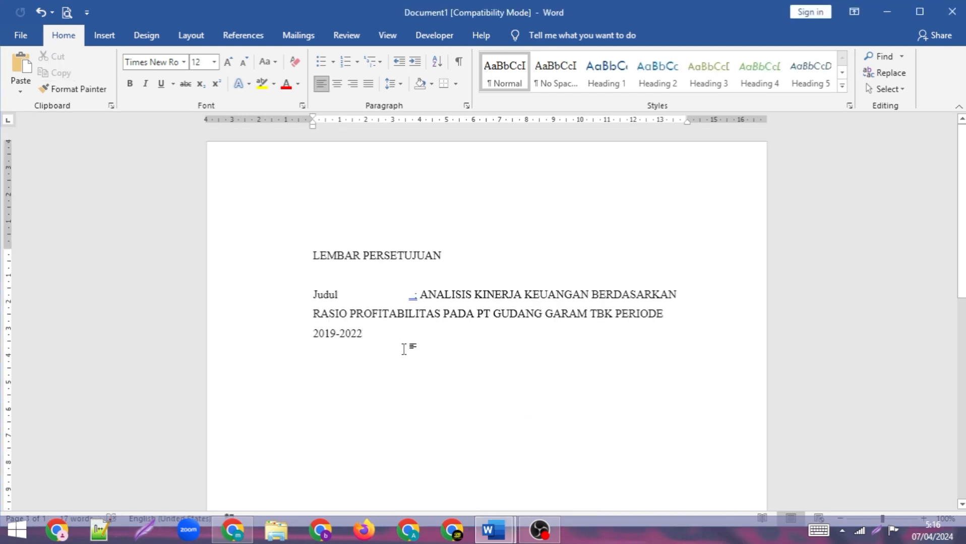
left_click_drag(404, 348, 279, 245)
key("Delete")
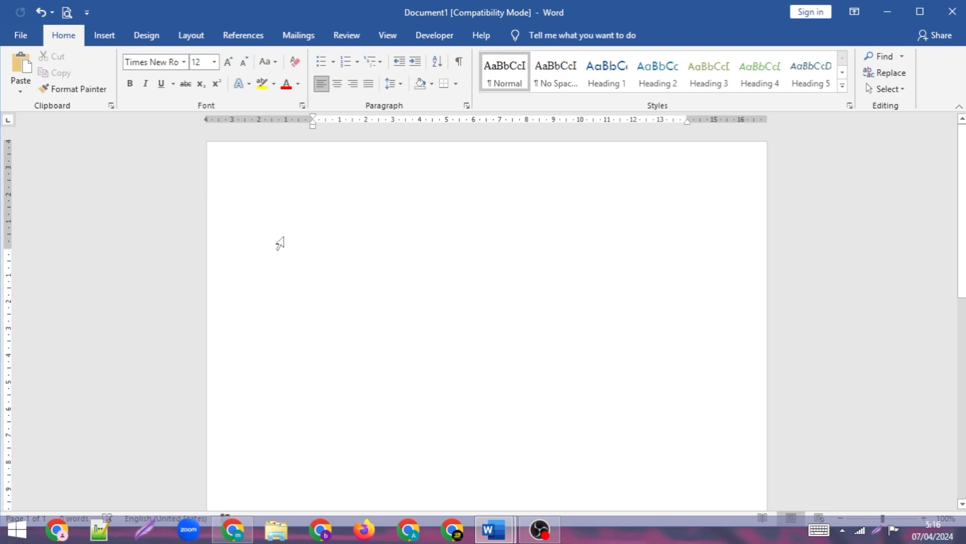
Step: Try pasting the copied heading and Judul text several times with the default paste, undoing each paste
key("ctrl+v")
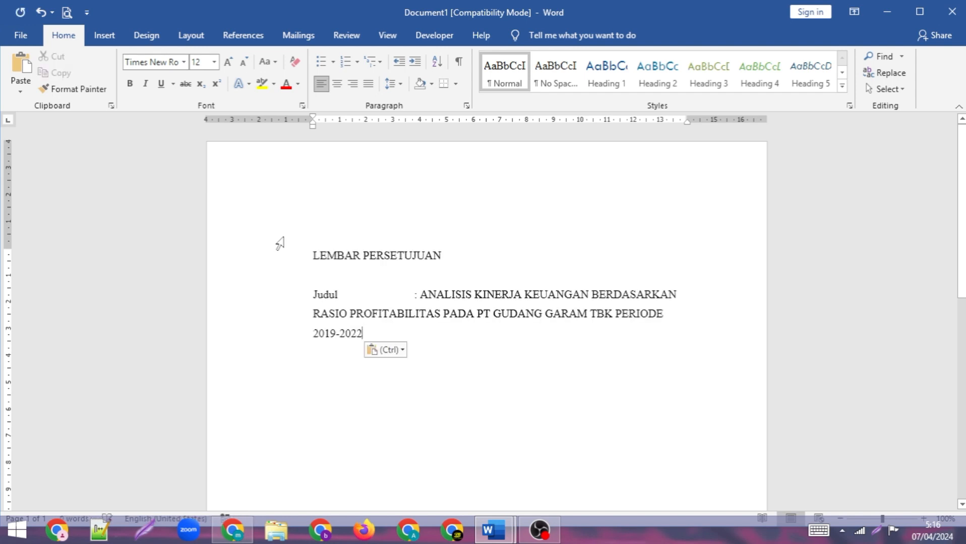
key("BackSpace")
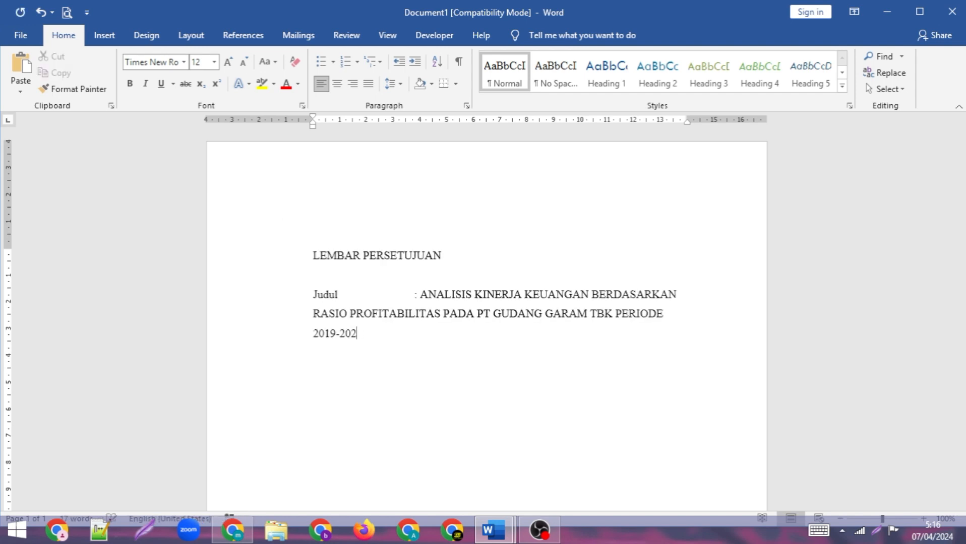
key("ctrl+z")
key("ctrl+z")
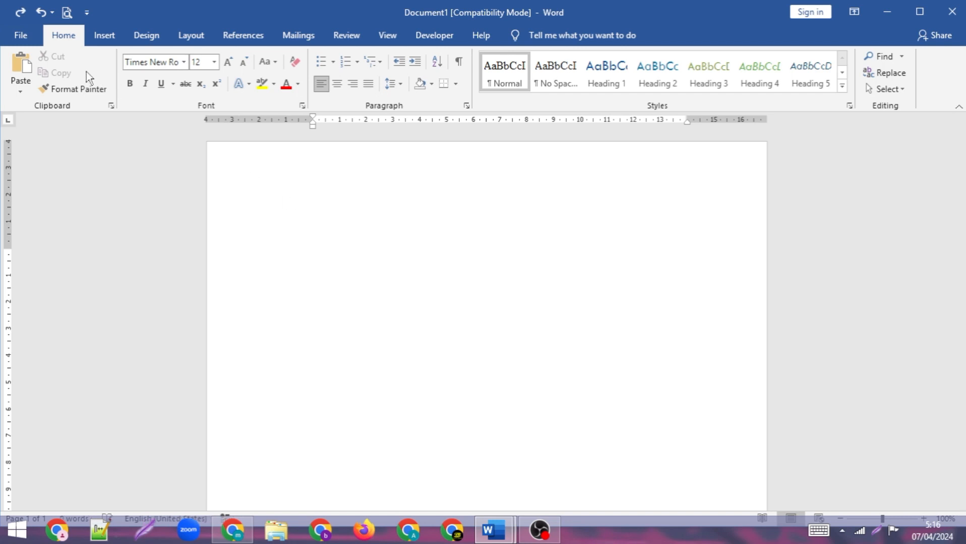
left_click(23, 69)
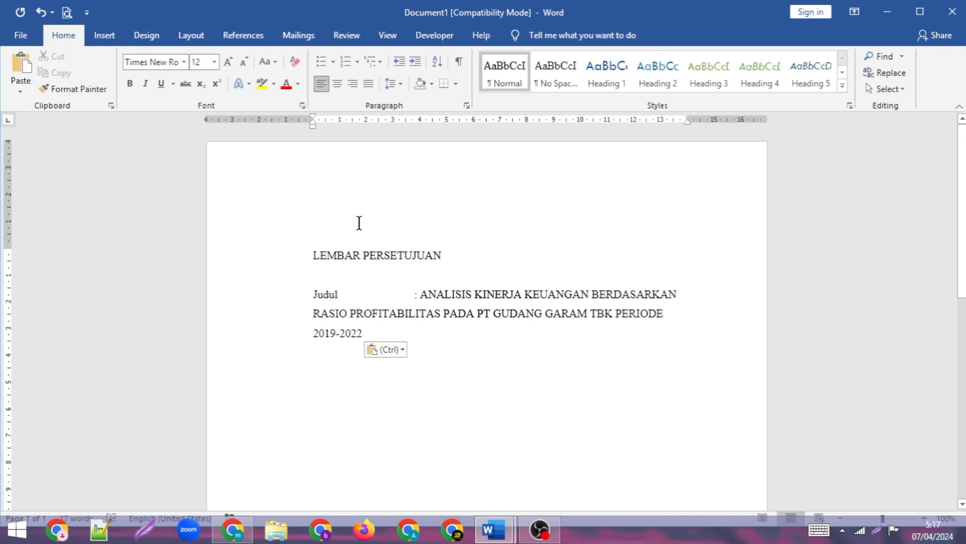
key("ctrl+z")
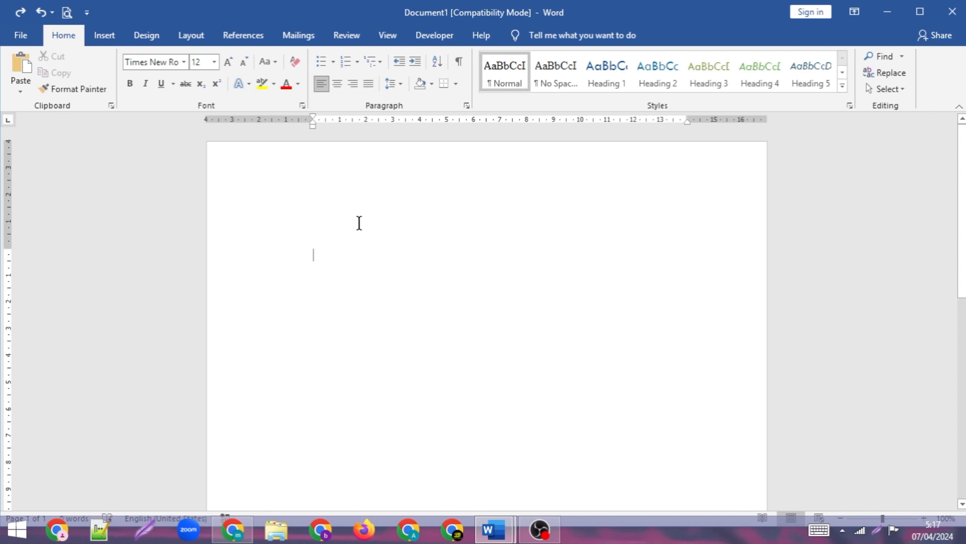
left_click(20, 85)
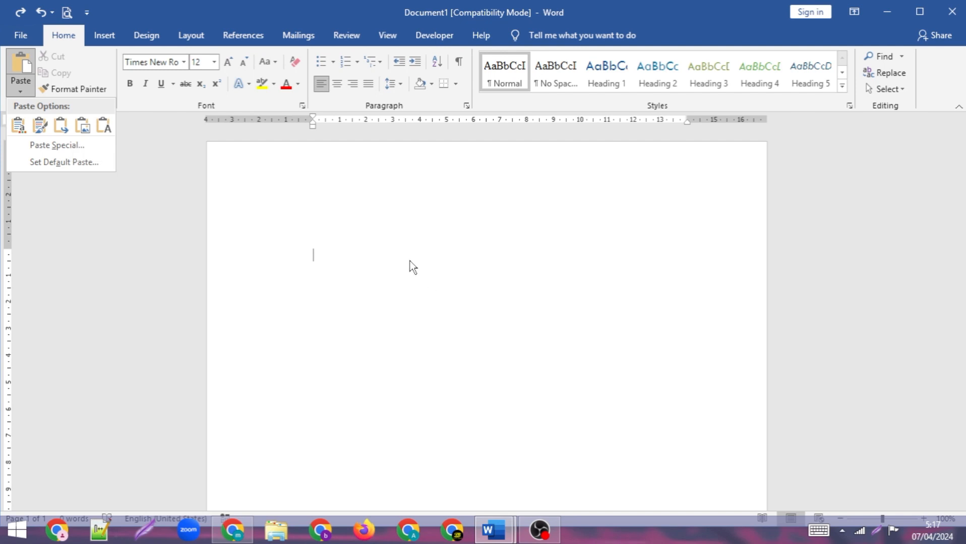
left_click(359, 258)
key("ctrl+v")
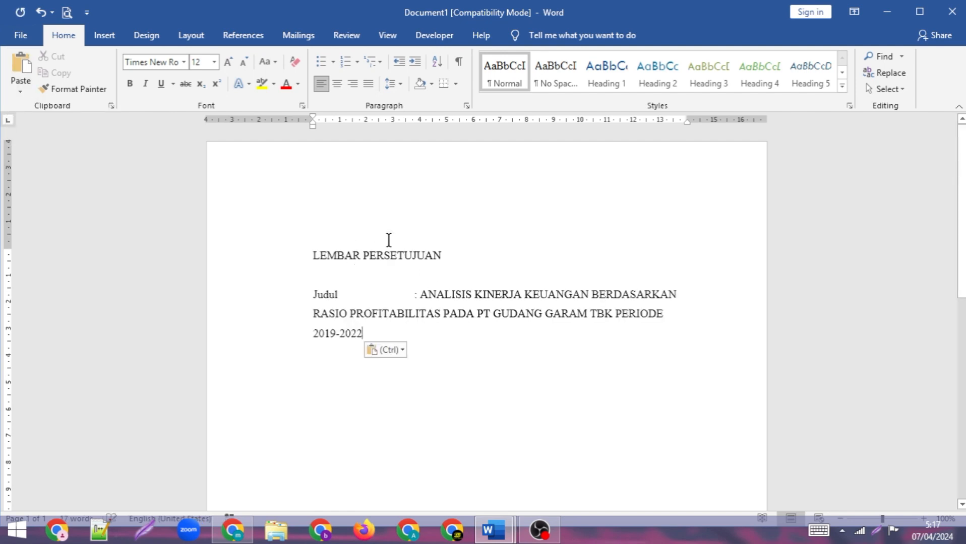
key("ctrl+z")
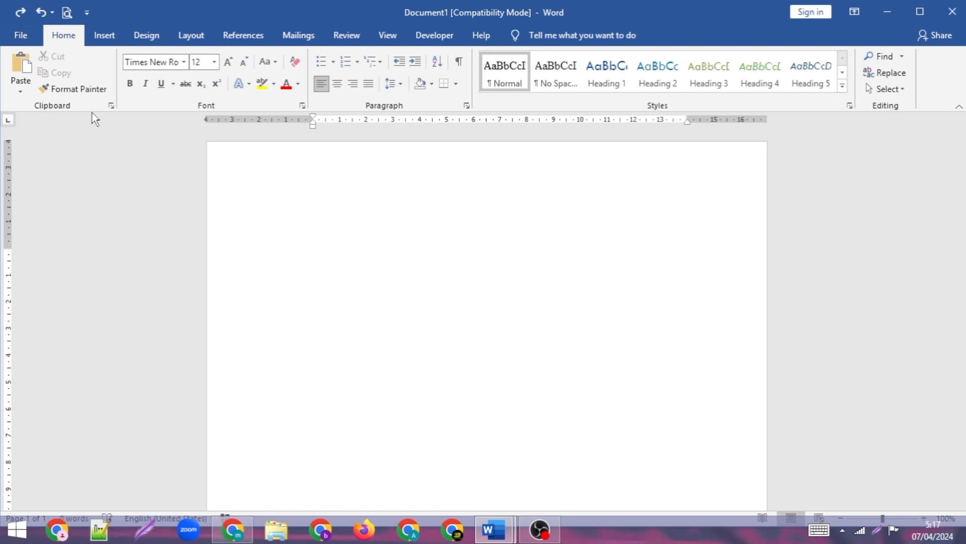
left_click(25, 65)
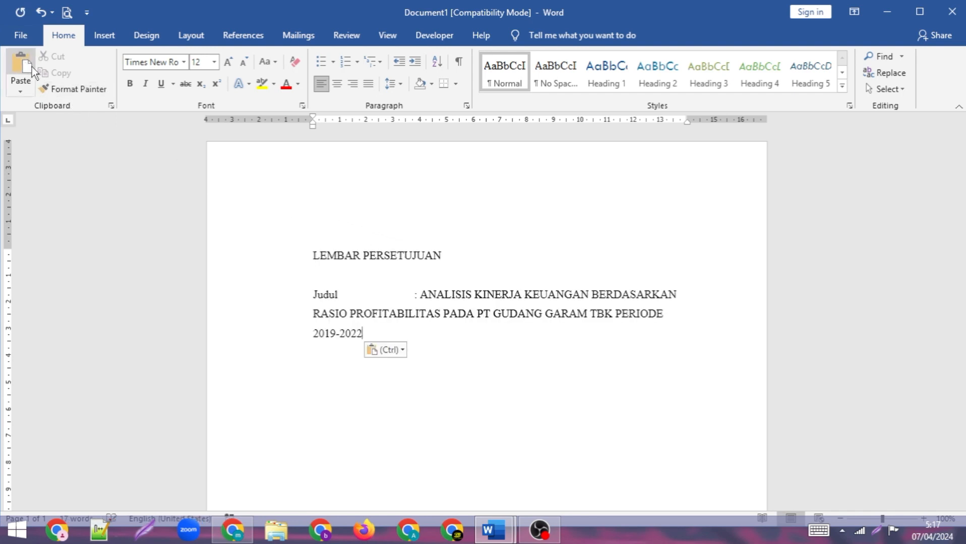
key("ctrl+z")
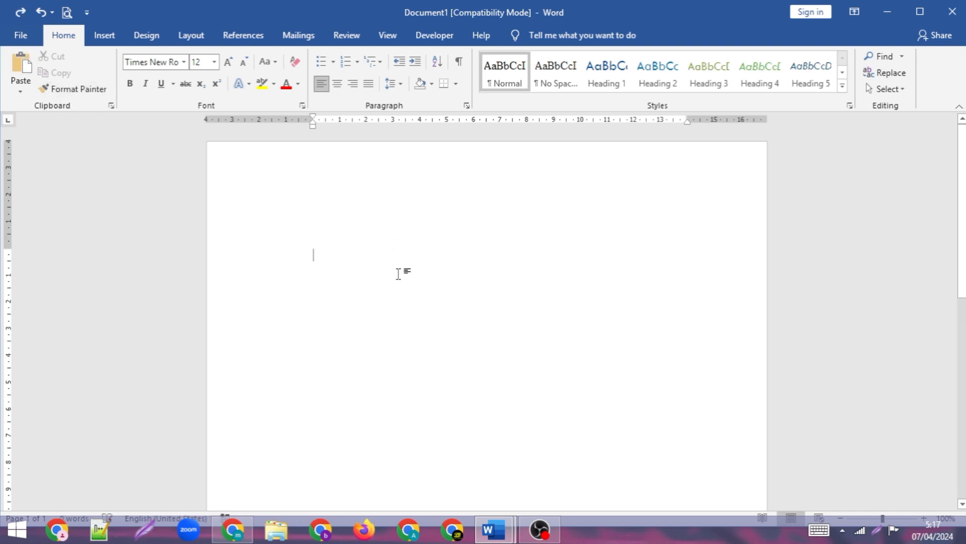
Step: Compare with the original text in Bab 1 and paste the copied text into Document1 using Keep Source Formatting
left_click(20, 89)
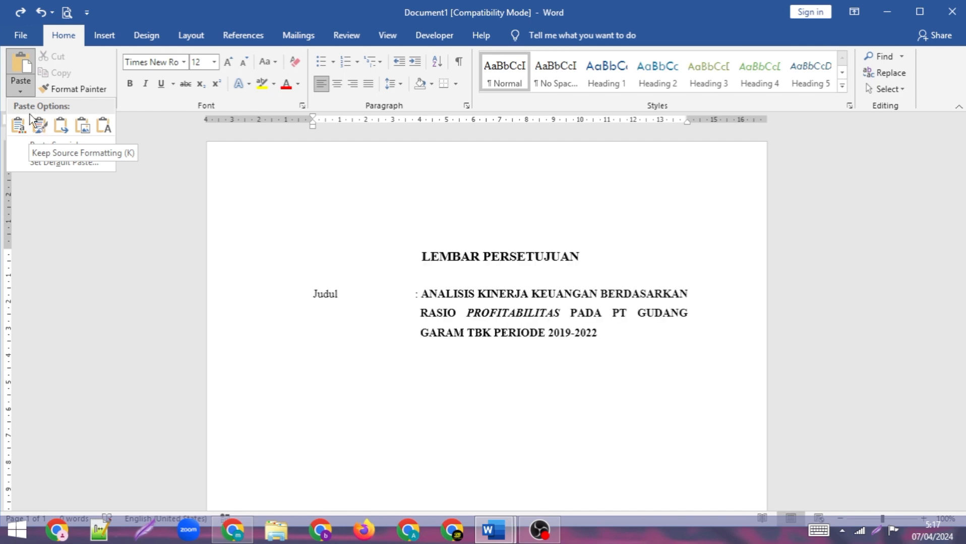
mouse_move(498, 536)
left_click(485, 449)
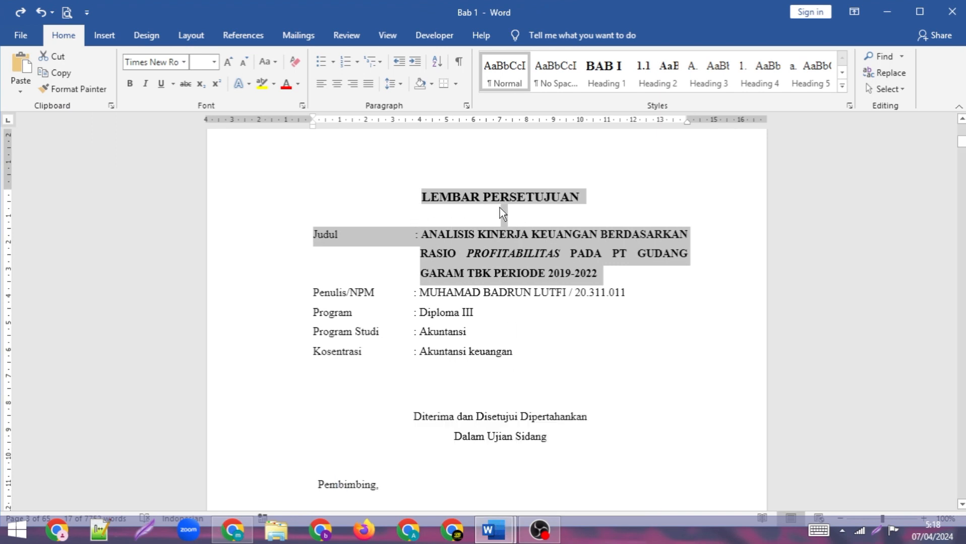
mouse_move(498, 532)
left_click(527, 450)
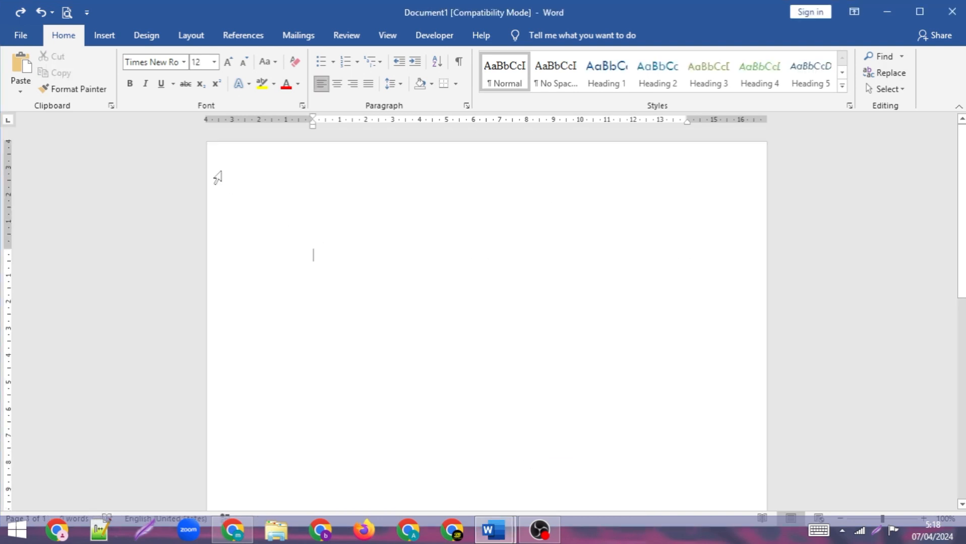
left_click(20, 87)
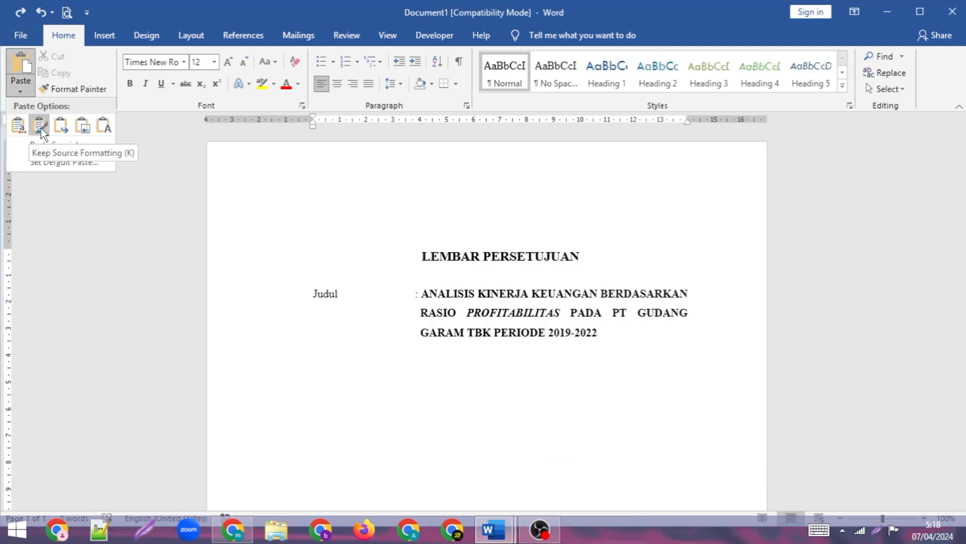
left_click(41, 125)
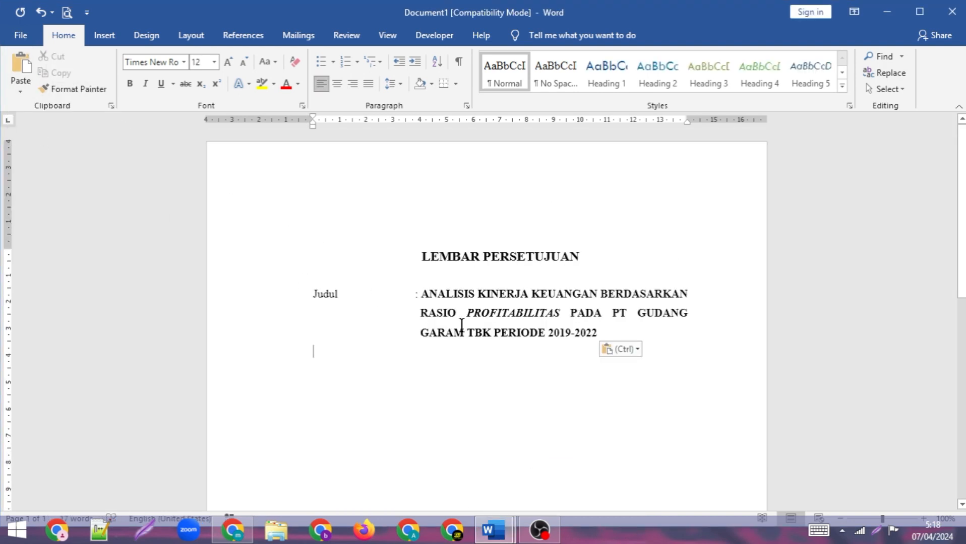
Step: Paste the copied heading and Judul text again below the first copy in Document1 using Merge Formatting
scroll(461, 325, "down", 1)
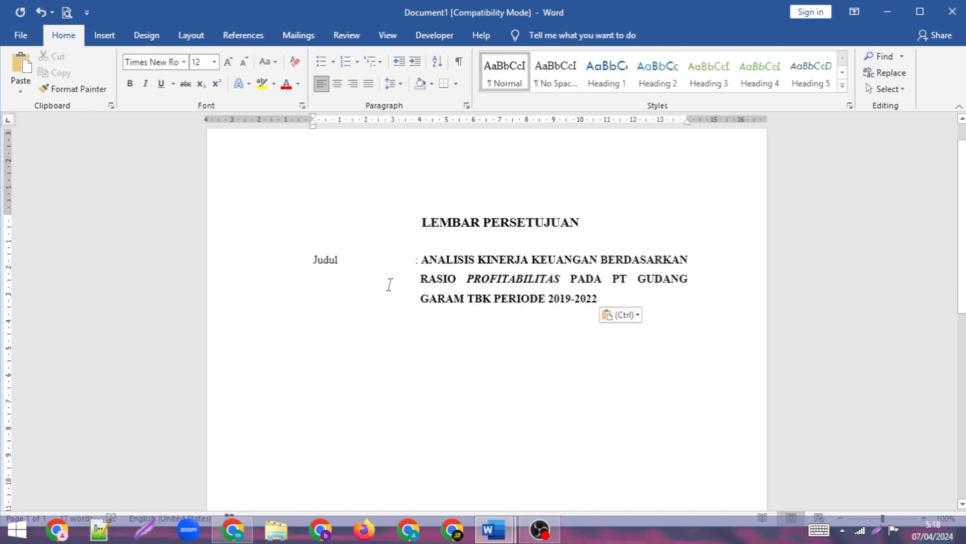
left_click(27, 83)
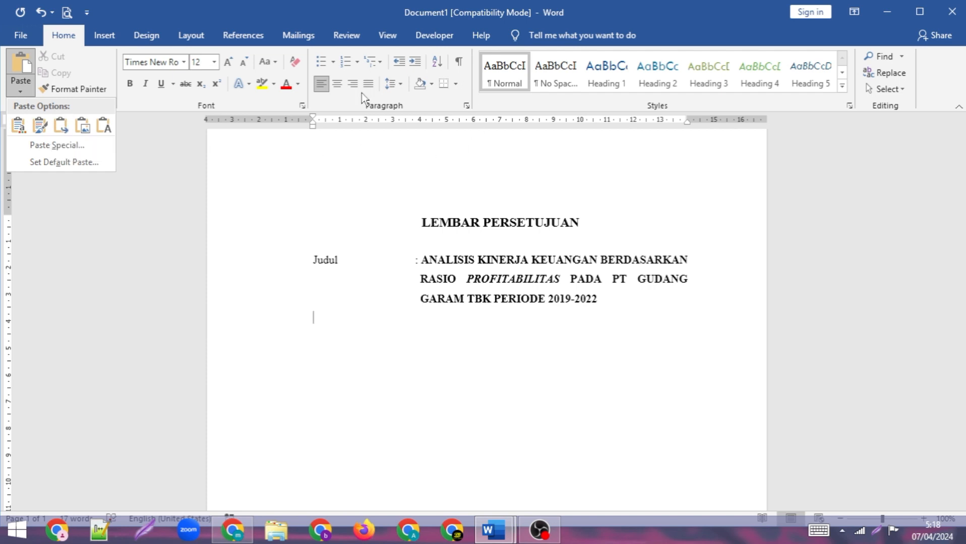
key("Escape")
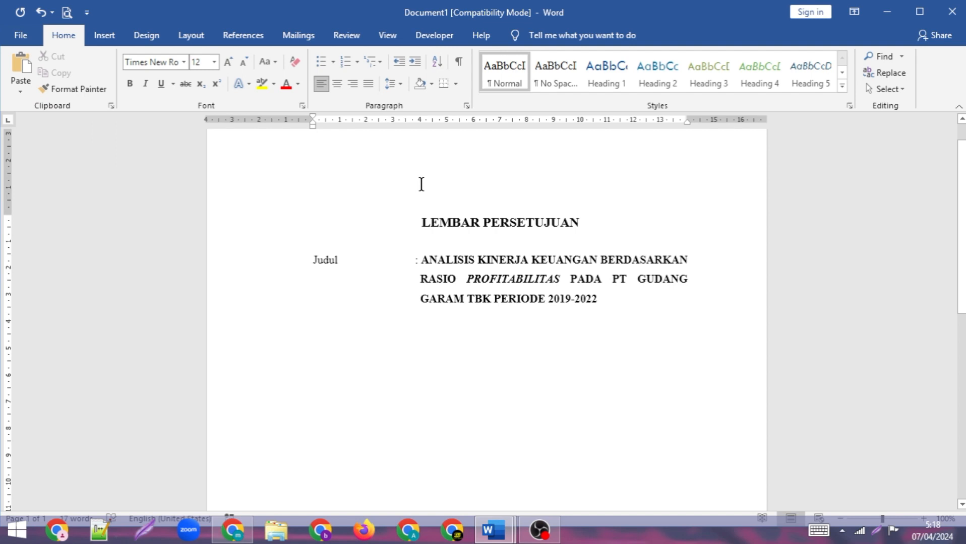
left_click(21, 84)
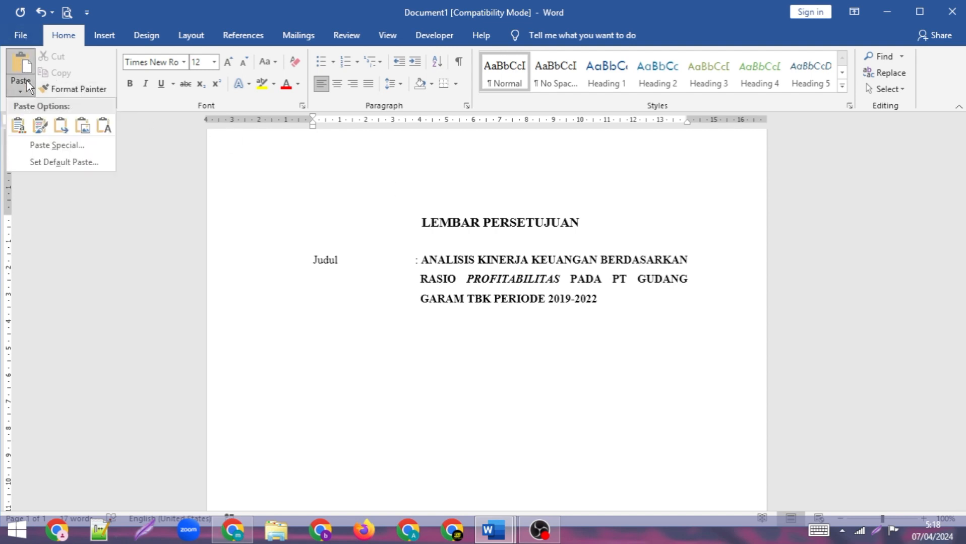
left_click(60, 125)
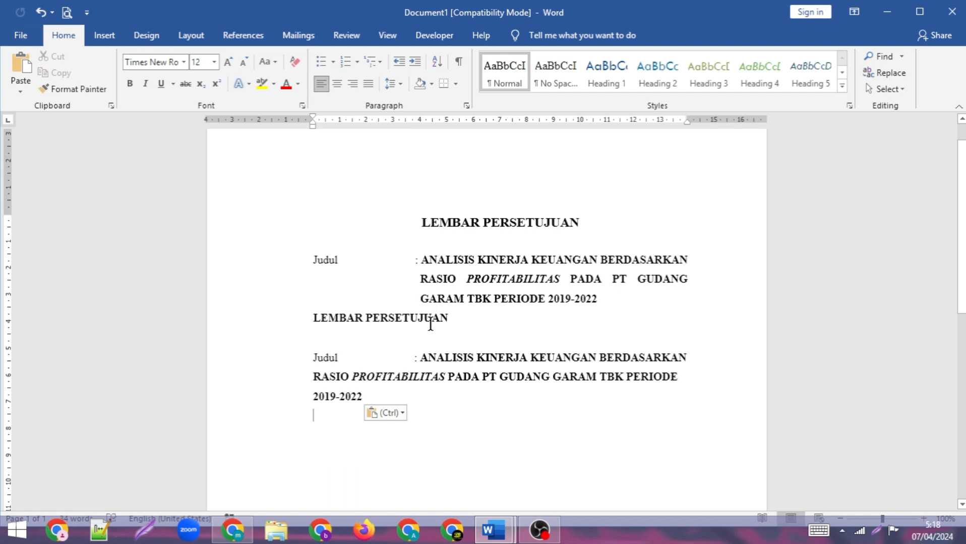
Step: Compare the merged copy with the selected heading and Judul text in Bab 1, and return to Document1
mouse_move(493, 524)
left_click(463, 470)
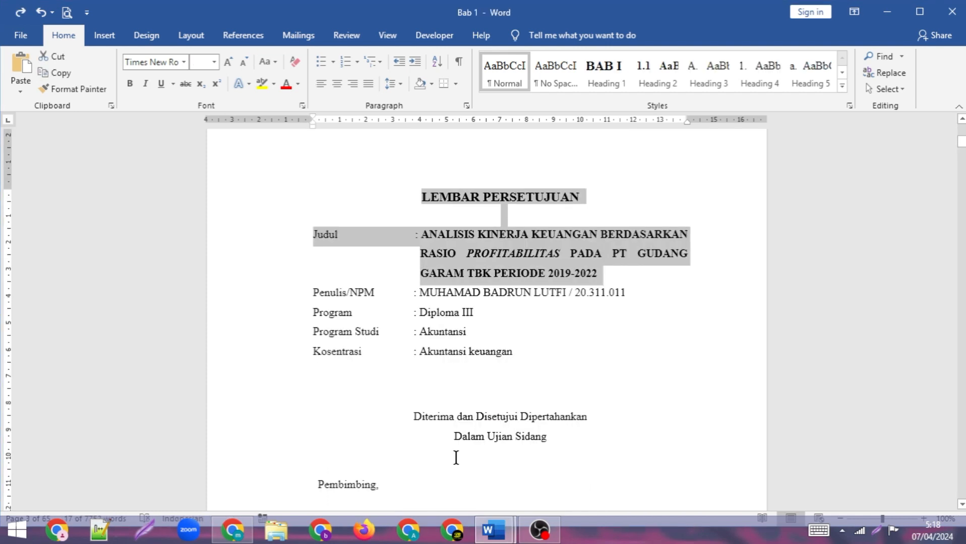
key("ctrl+c")
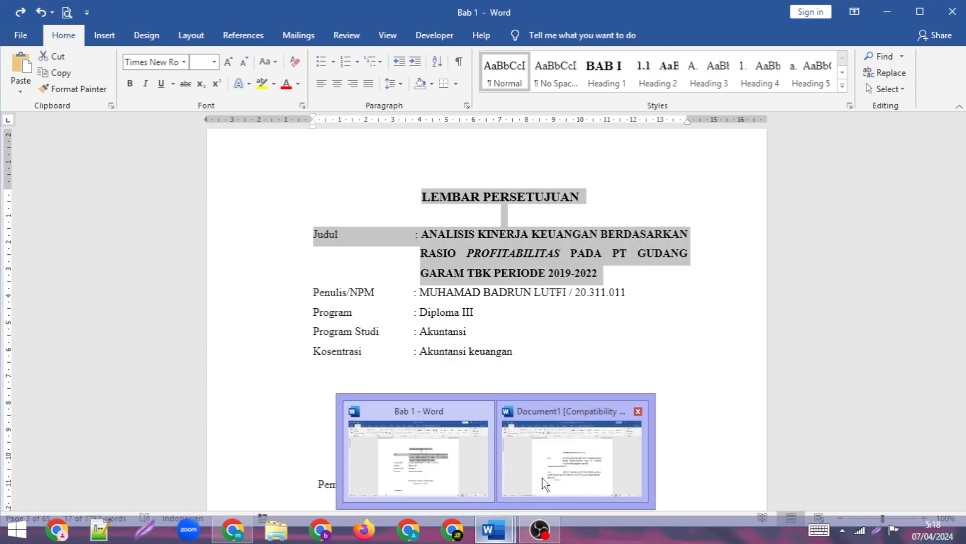
left_click(544, 476)
key("ctrl+v")
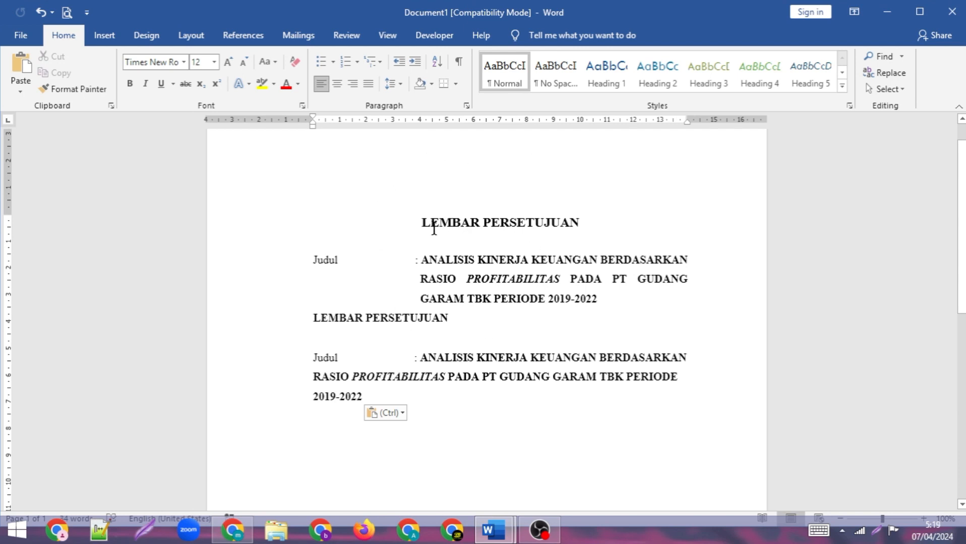
Step: Add a blank line below the merged copy, paste the copied text there as a picture, and select the picture
left_click(22, 90)
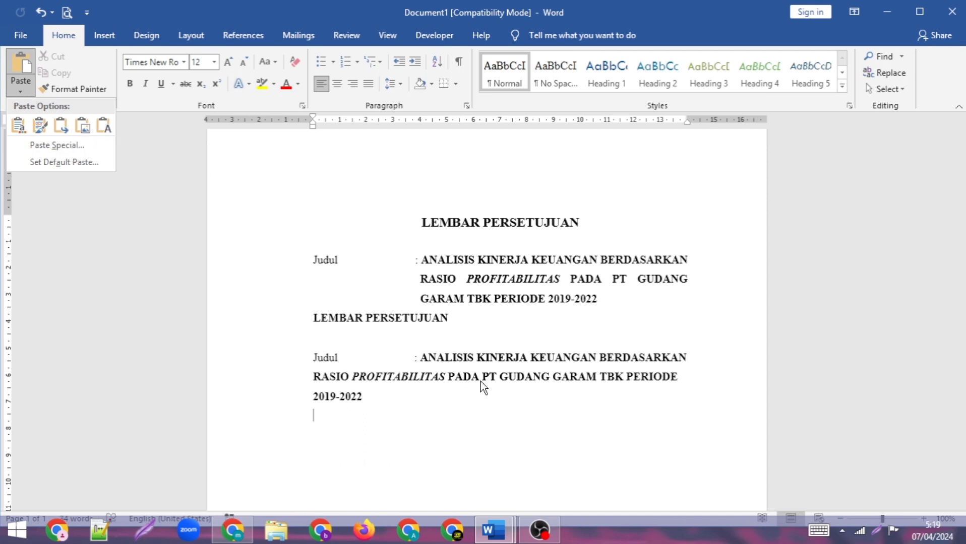
left_click(451, 406)
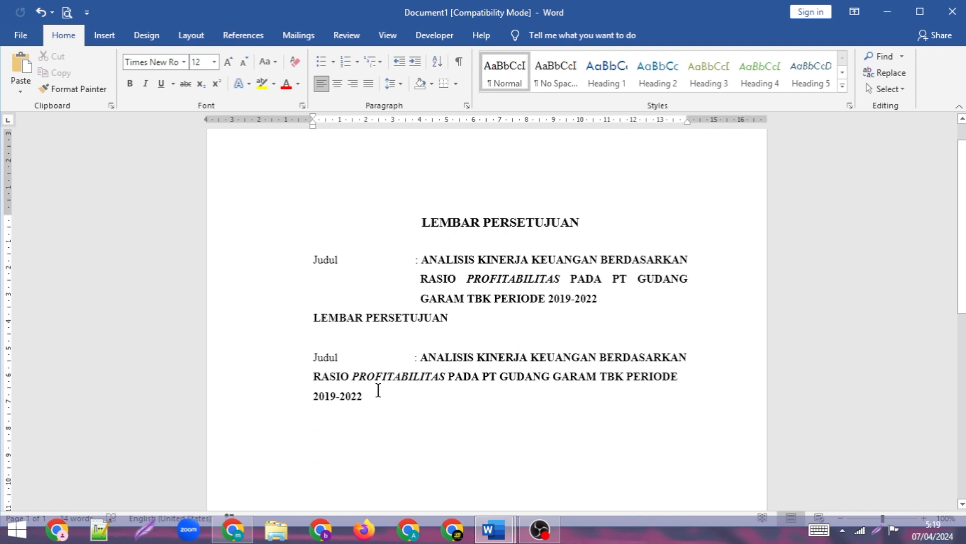
key("Return")
left_click(26, 78)
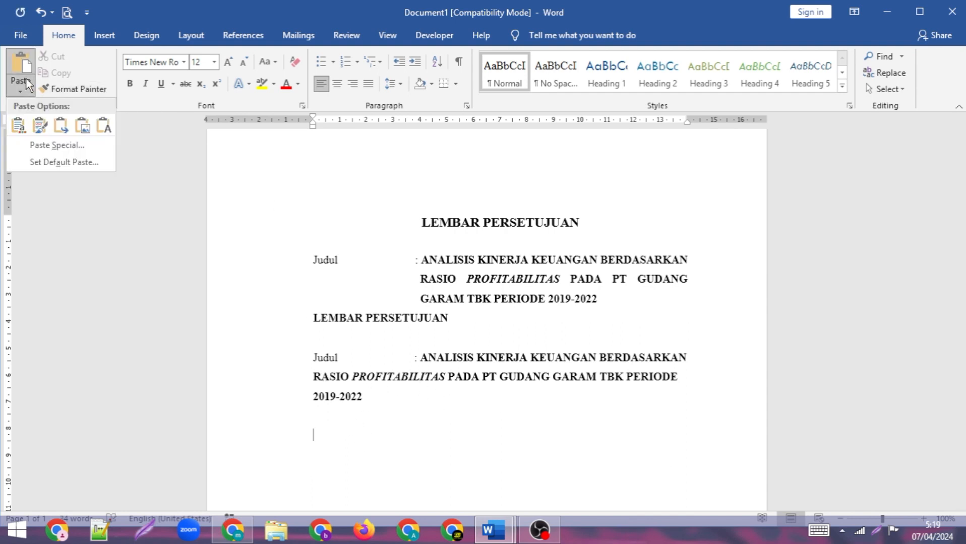
left_click(81, 123)
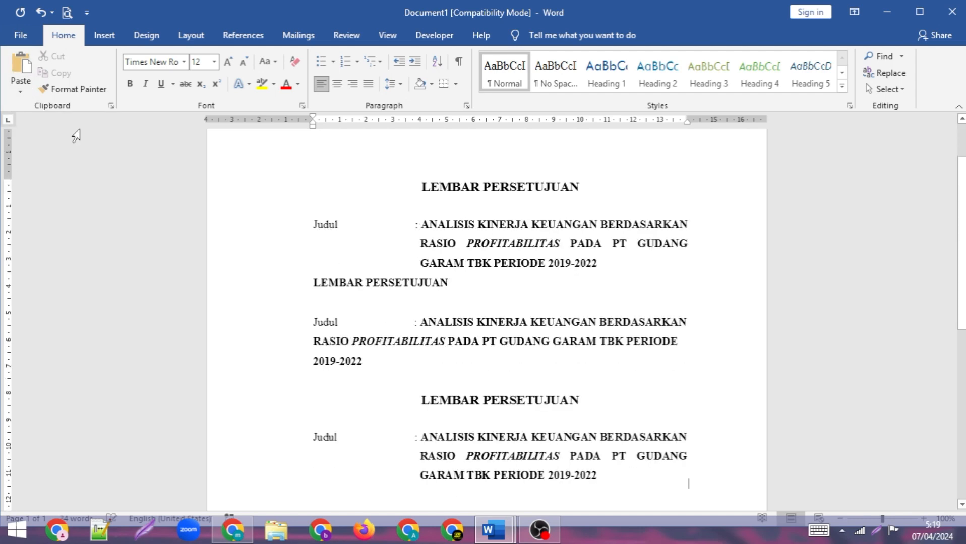
scroll(607, 359, "down", 3)
left_click(527, 340)
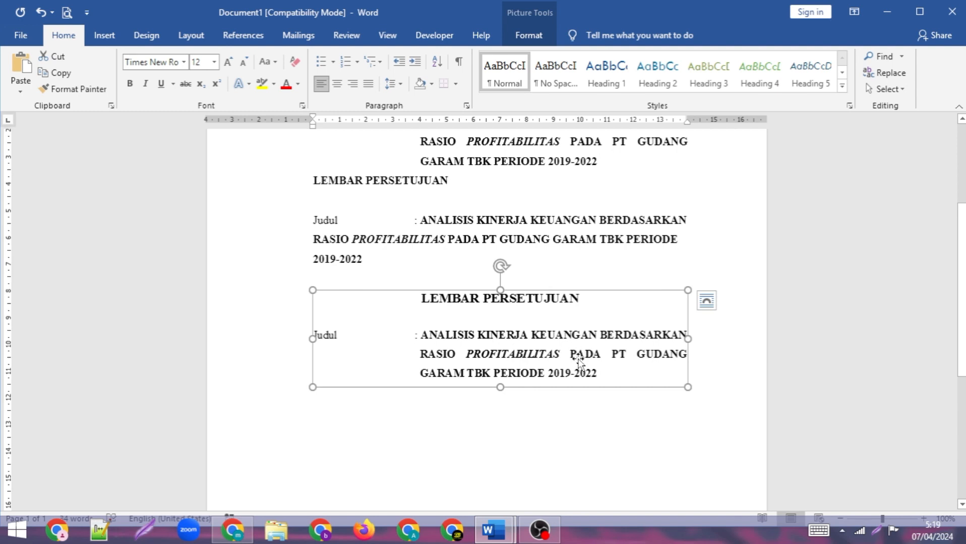
double_click(624, 395)
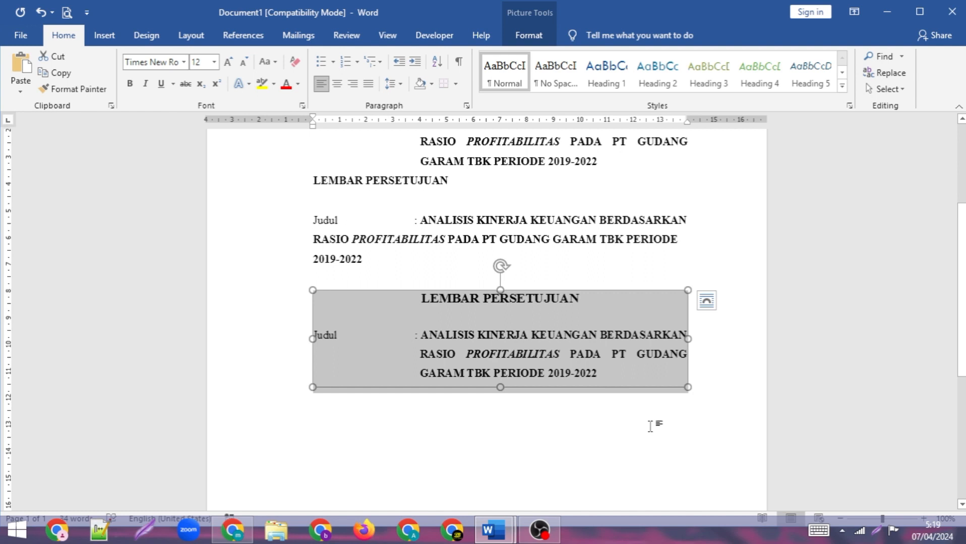
Step: Paste the copied text on a new line below the picture and set its paste option to Keep Text Only
left_click(708, 382)
key("Return")
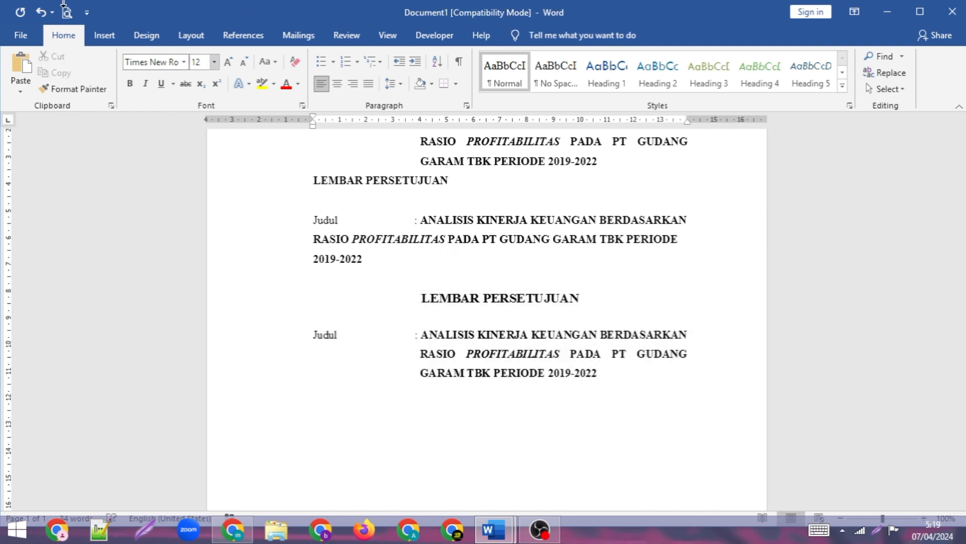
left_click(25, 87)
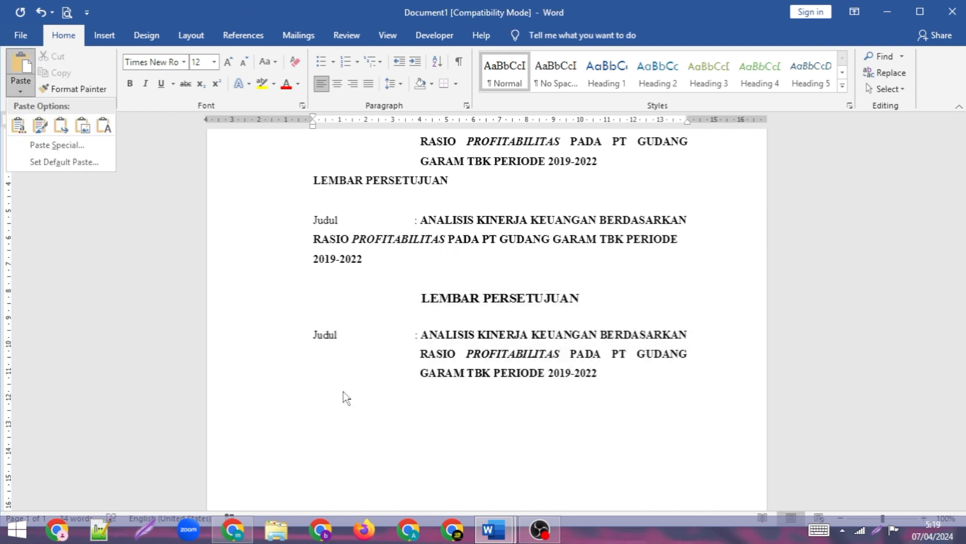
left_click(431, 420)
key("ctrl+v")
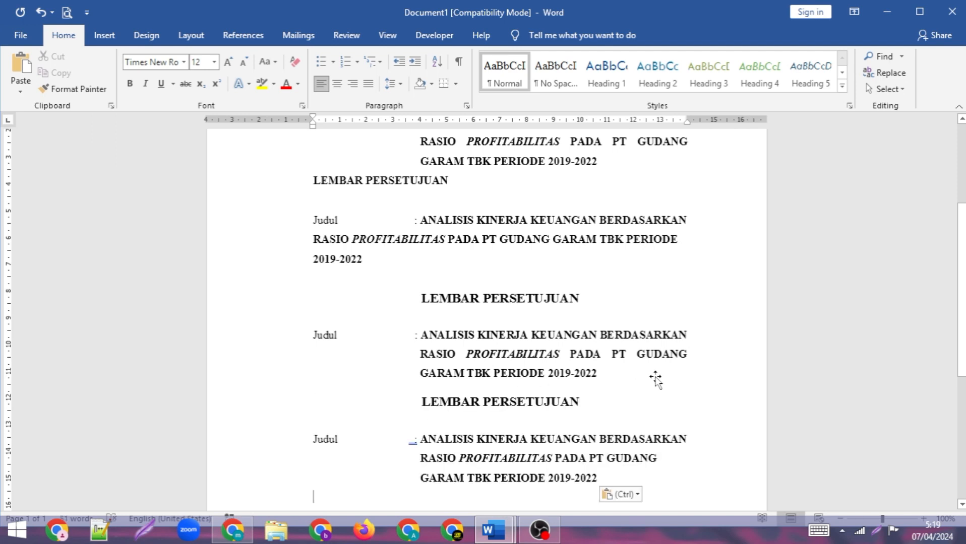
scroll(652, 398, "down", 1)
left_click(634, 428)
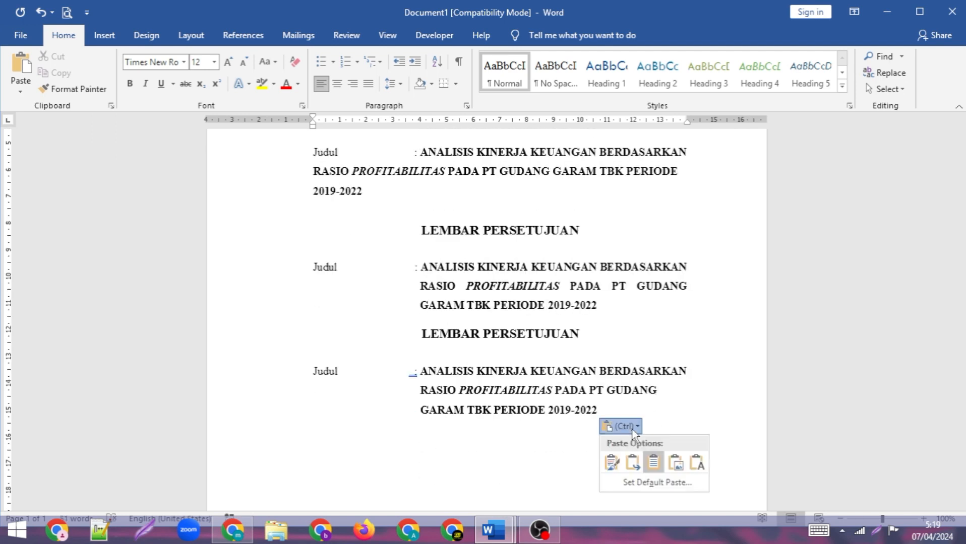
left_click(695, 464)
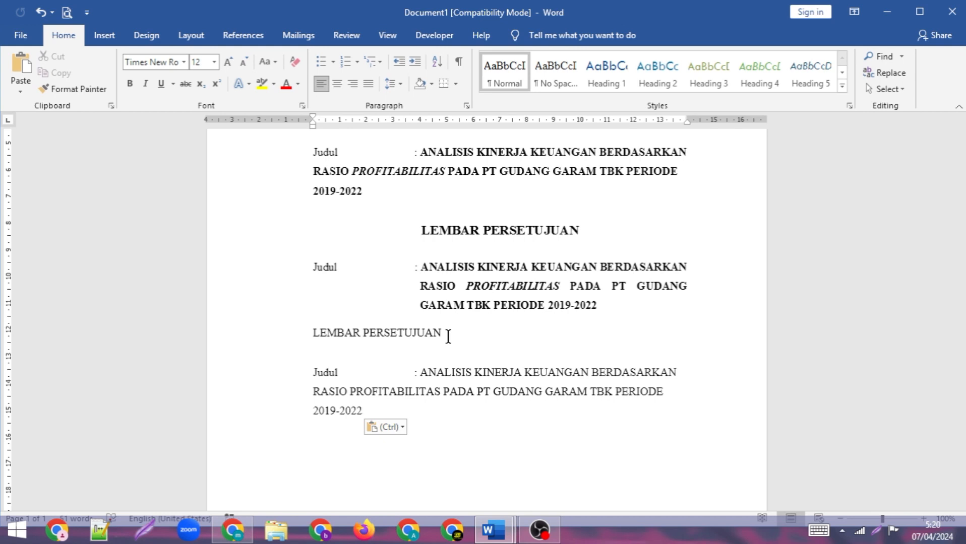
Step: Compare the text-only copy with the original formatting in Bab 1, and return to the earlier copies in Document1
mouse_move(493, 529)
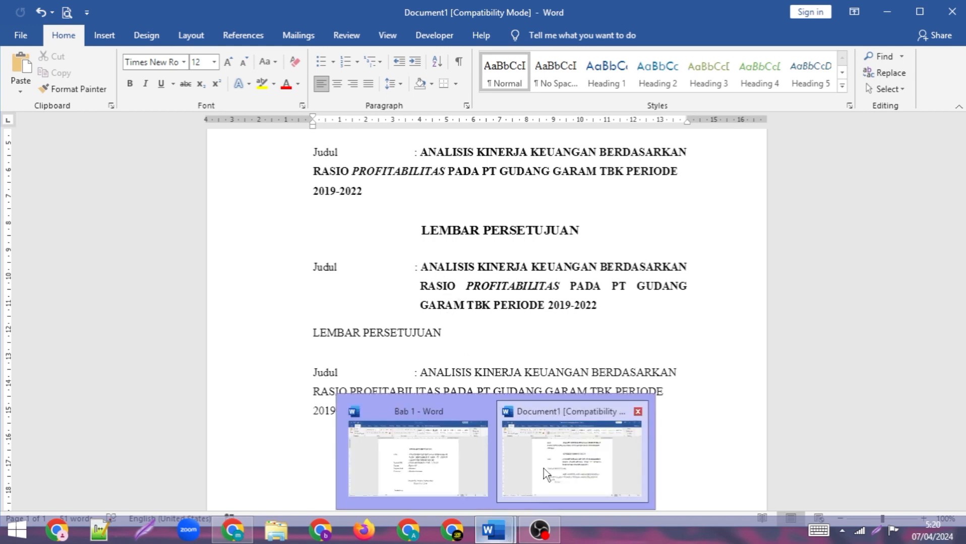
left_click(454, 460)
mouse_move(492, 529)
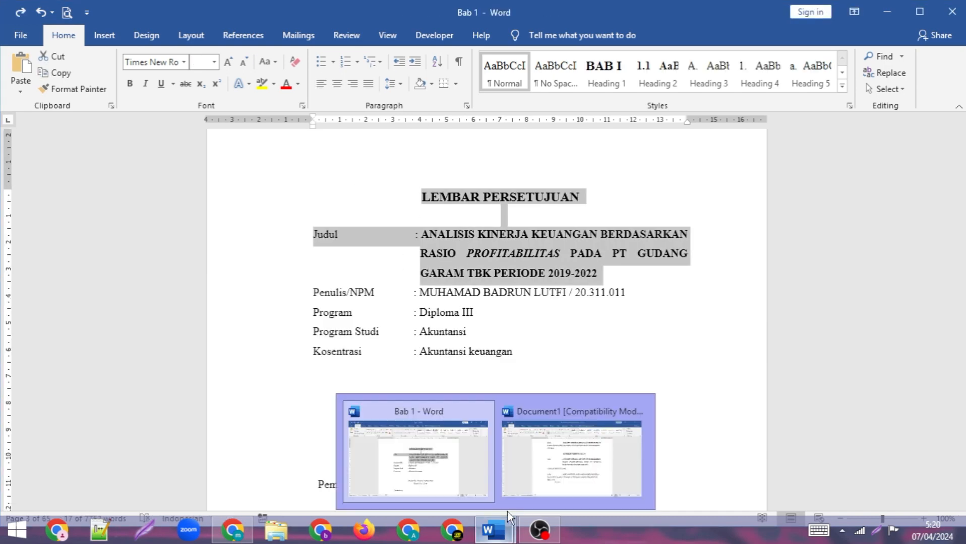
left_click(541, 459)
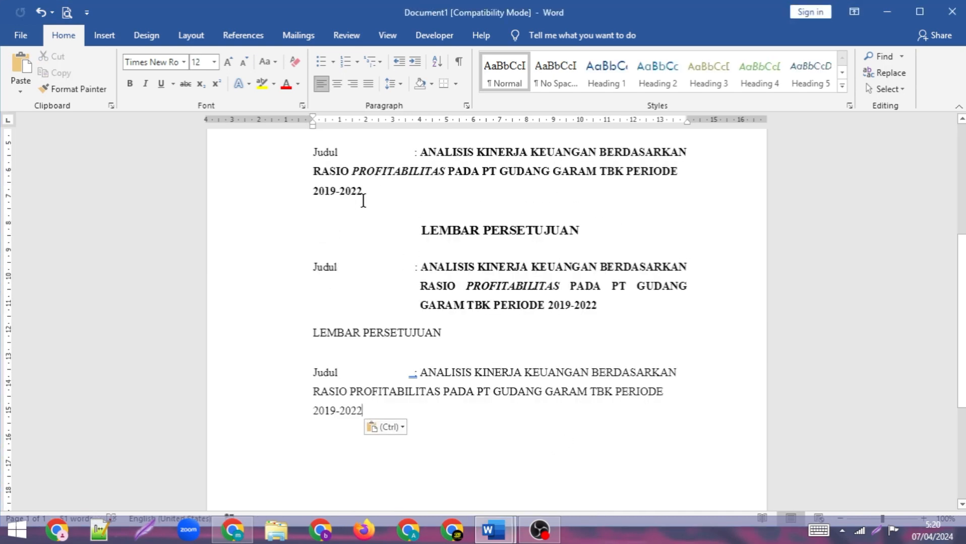
scroll(363, 200, "up", 2)
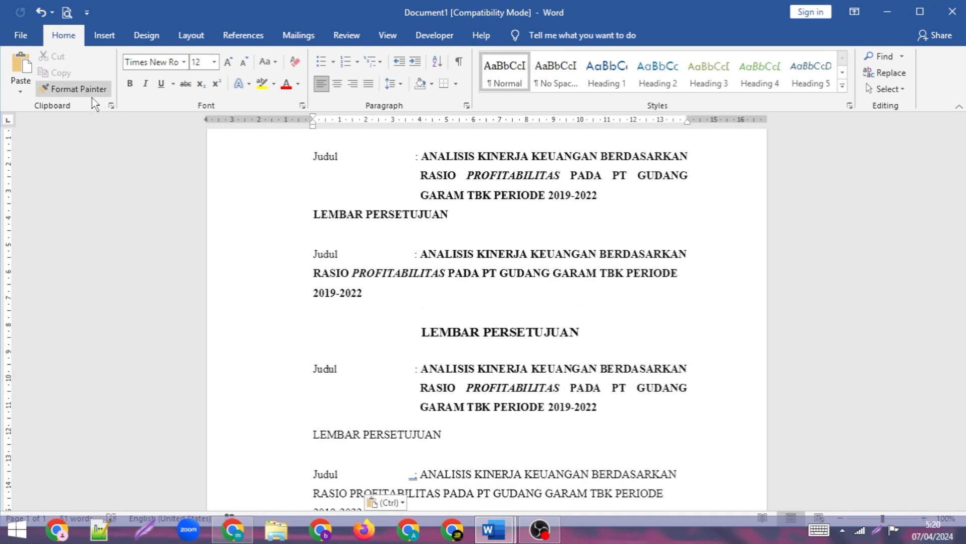
Step: Preview the Keep Text Only paste option in Document1, dismissing the Avast notification and reopening the paste options
left_click(14, 86)
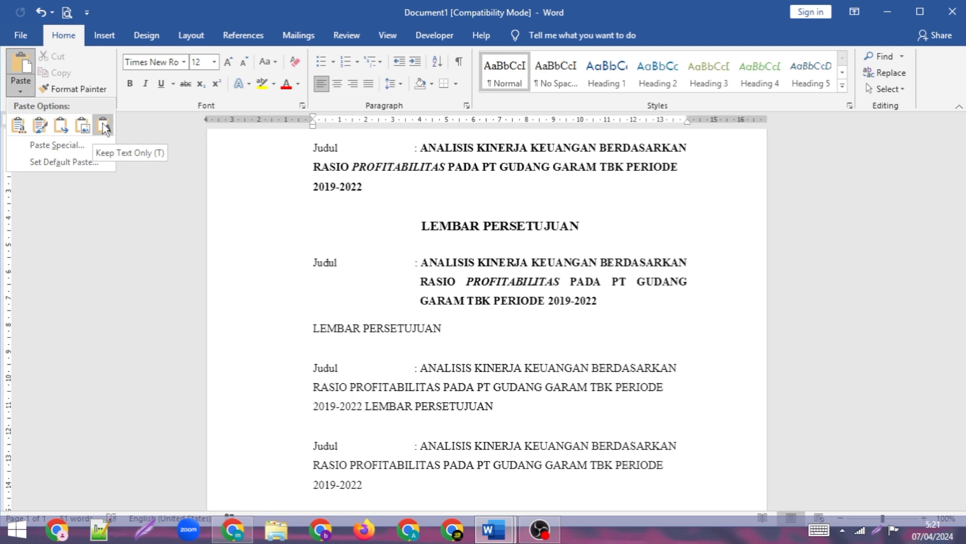
left_click(104, 128)
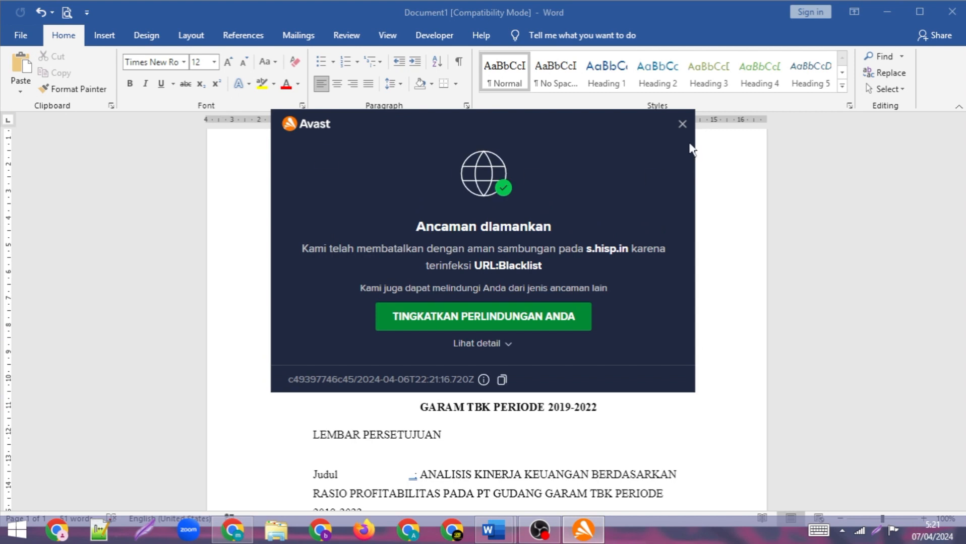
left_click(684, 124)
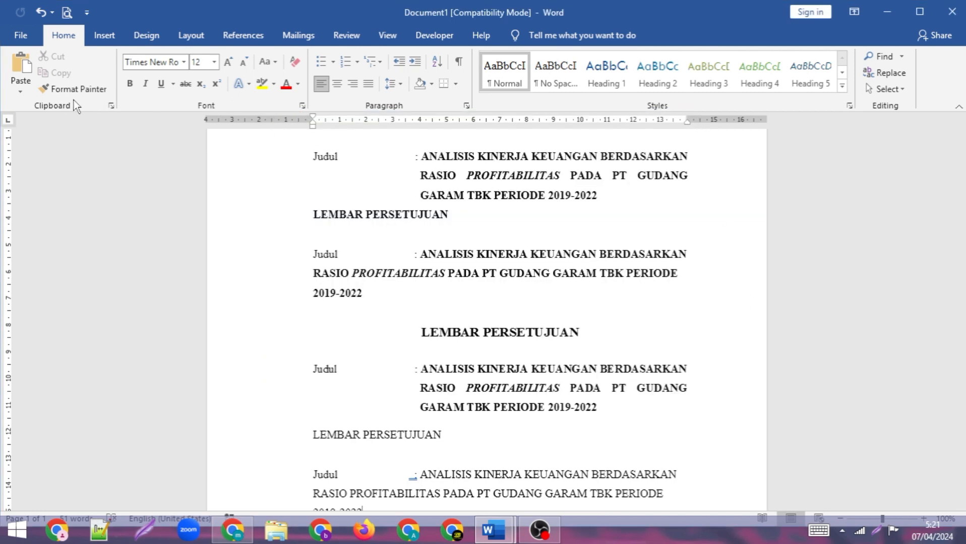
left_click(29, 79)
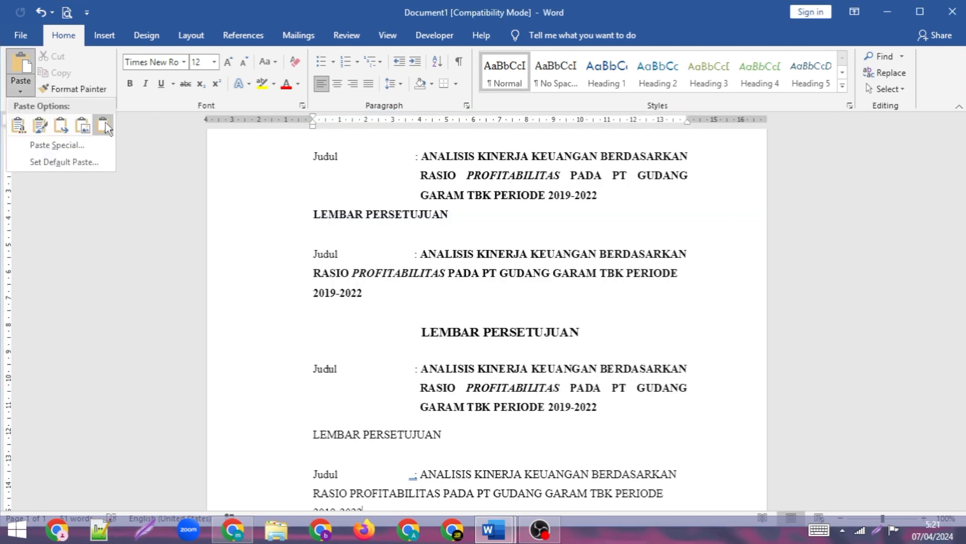